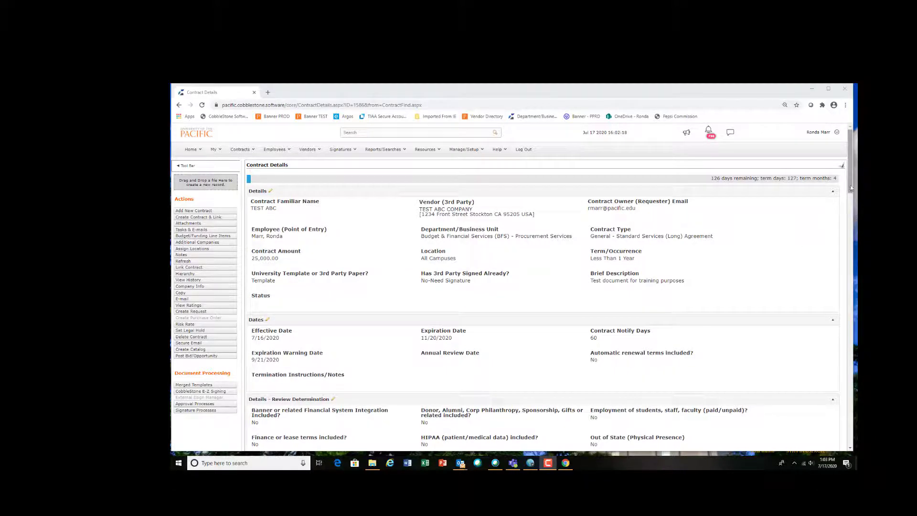
Step: Start a standard template merge for the contract and select the General - Standard Services (Long) Agreement template
drag(851, 188, 852, 311)
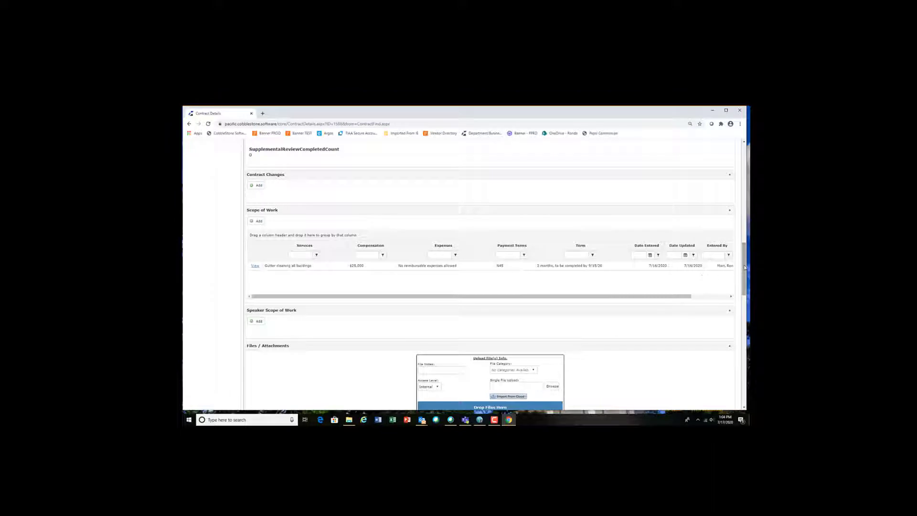
drag(744, 268, 746, 324)
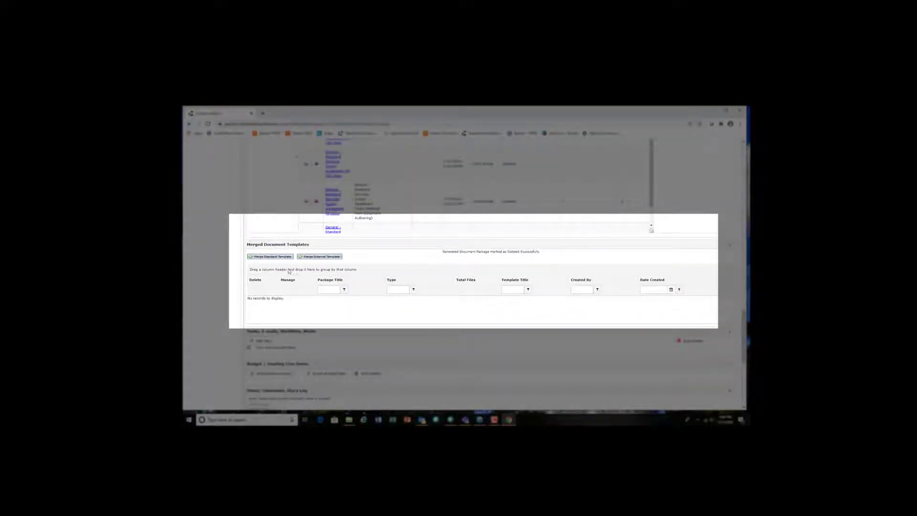
click(272, 257)
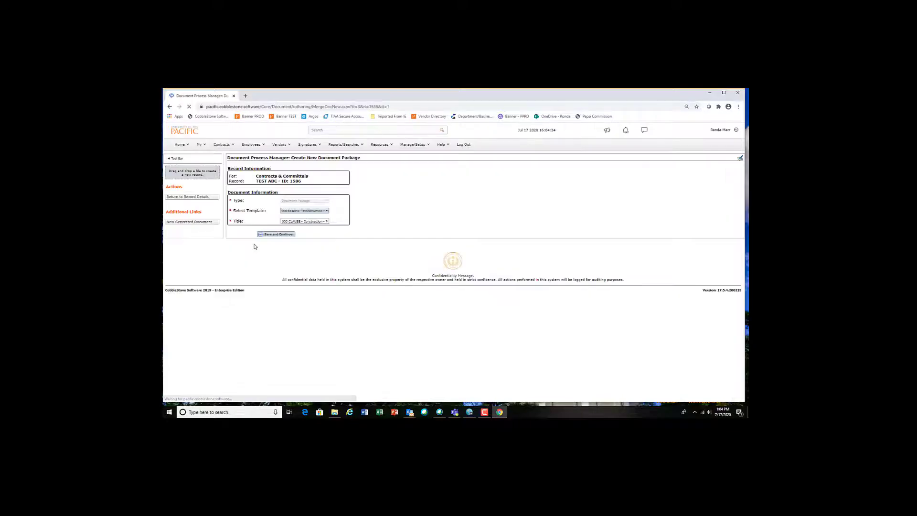
click(328, 212)
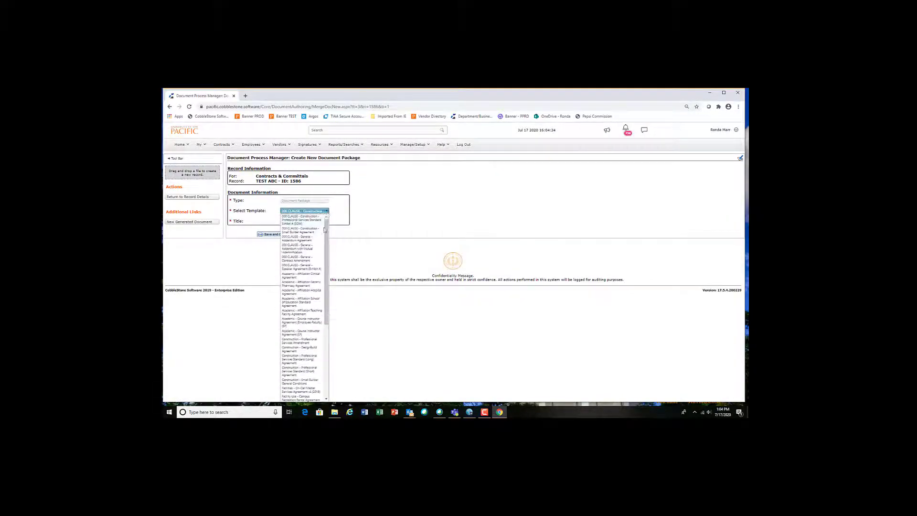
drag(324, 230, 334, 315)
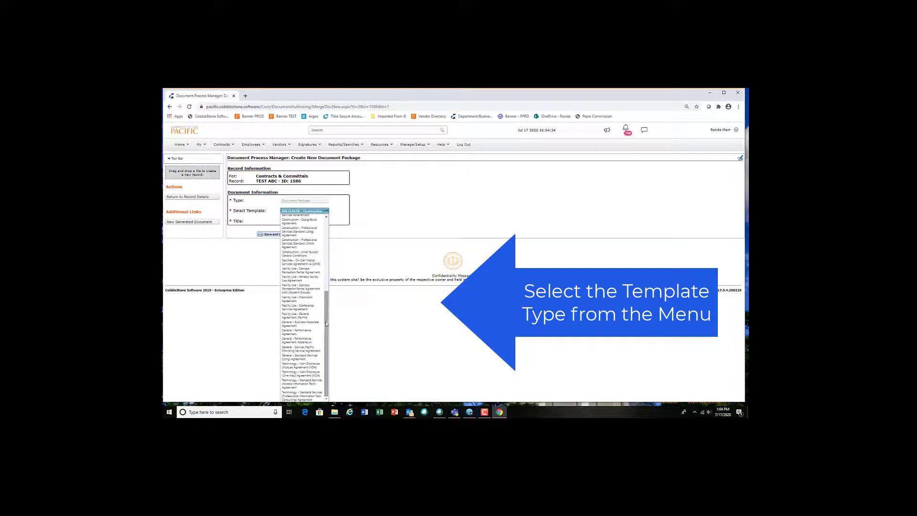
click(304, 358)
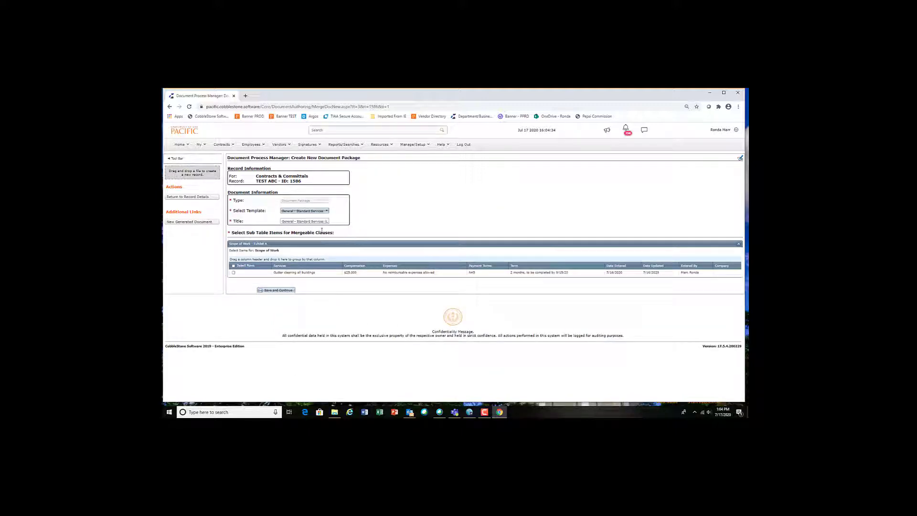
Step: Set the document title to "ID 1586 Test Document"
click(291, 221)
double_click(289, 221)
drag(328, 222, 273, 222)
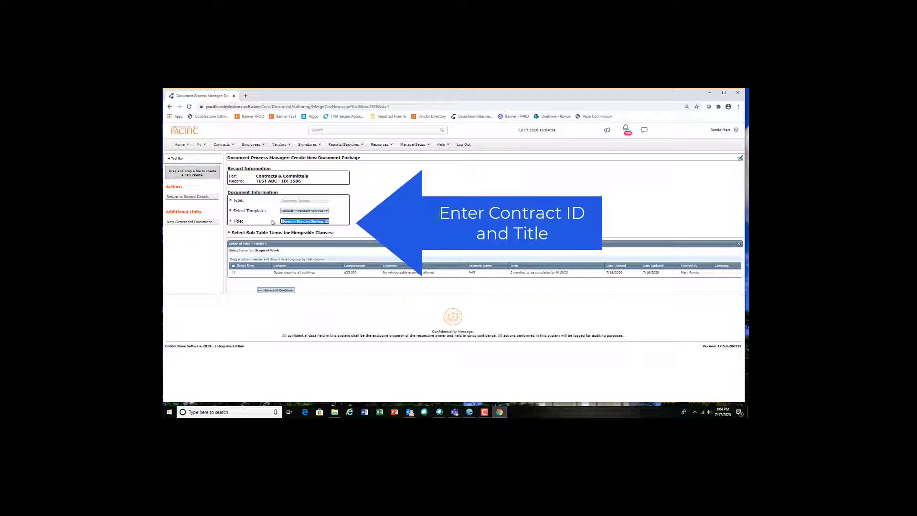
key(BackSpace)
text(ID 15)
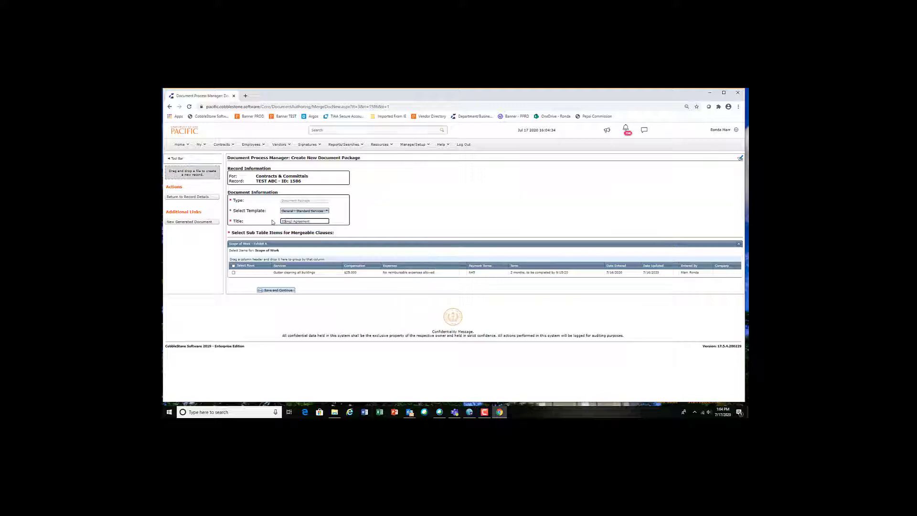
text(86 Test)
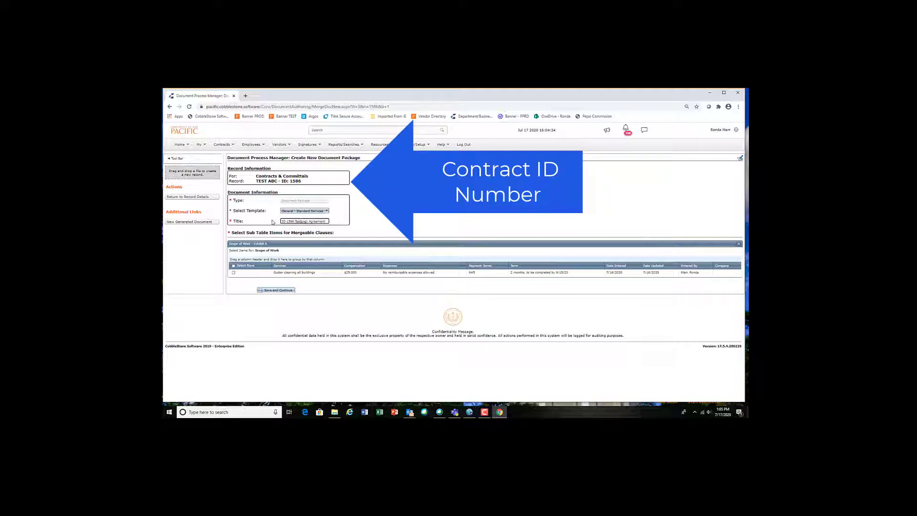
text( Doc)
key(Delete)
key(Delete)
key(Delete)
key(Delete)
key(Delete)
key(Delete)
key(Delete)
key(Delete)
key(Delete)
key(Delete)
key(Delete)
key(Delete)
key(Delete)
key(Delete)
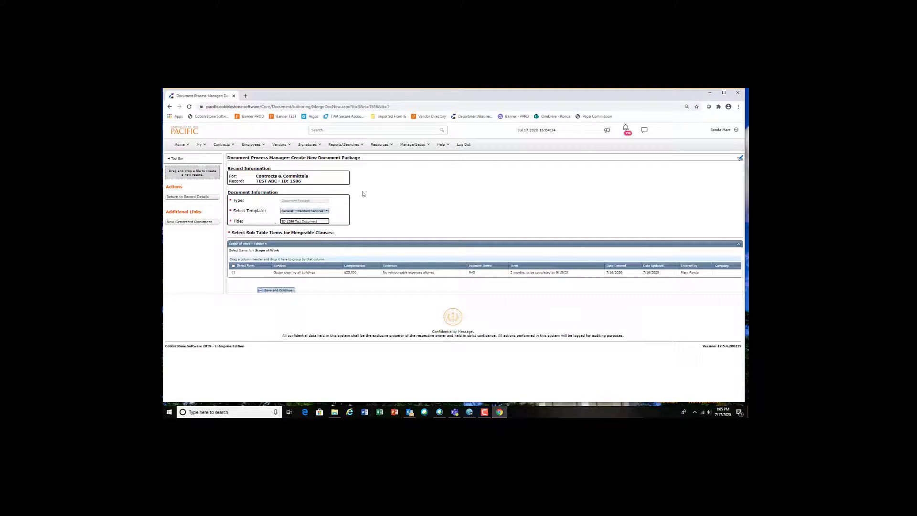
Step: Select the gutter cleaning scope of work item for the mergeable clauses and save the package
triple_click(318, 221)
click(364, 230)
click(234, 273)
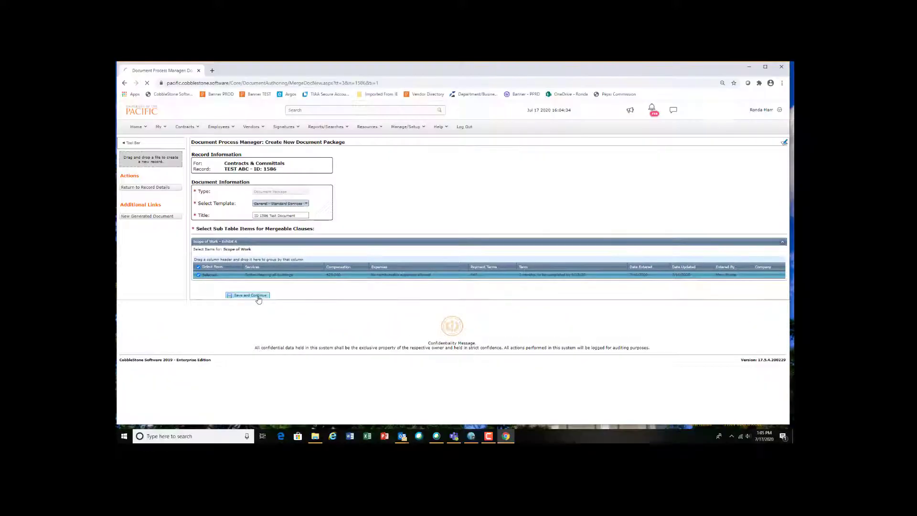
click(259, 297)
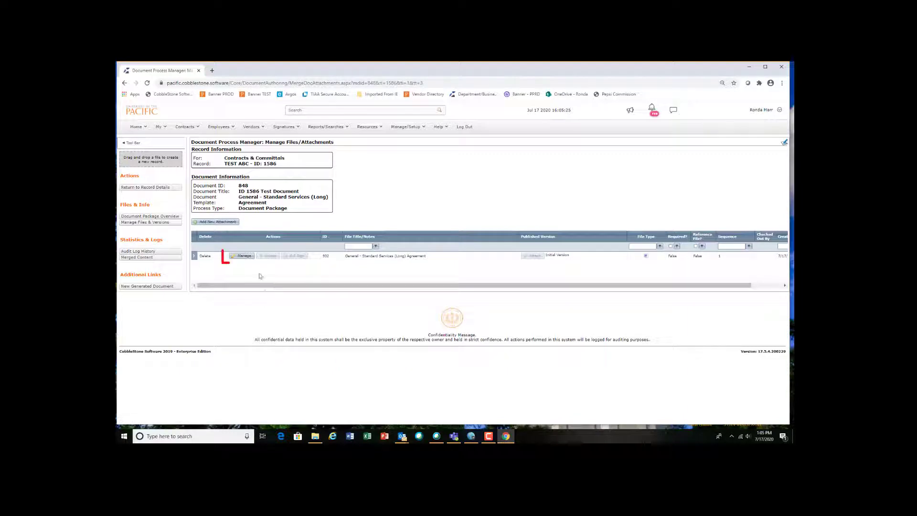
Step: Check out the generated agreement file and open its version in Word
click(242, 257)
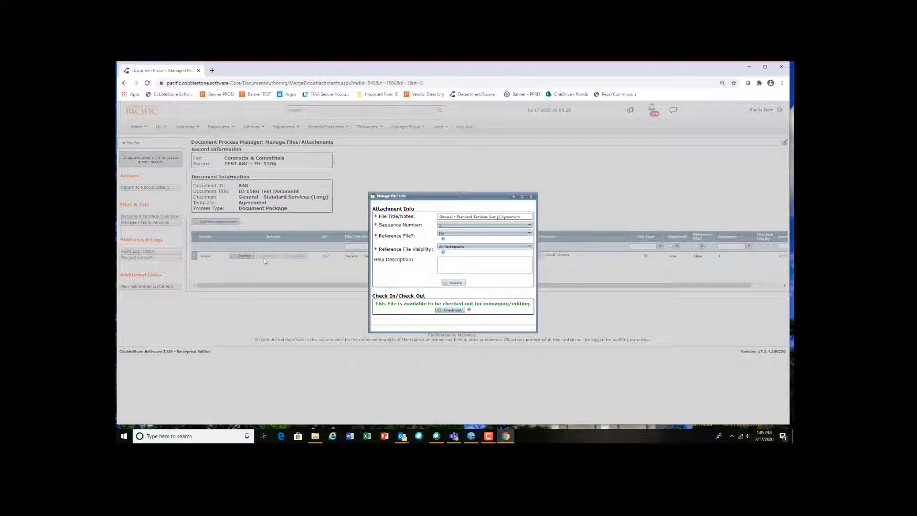
click(453, 311)
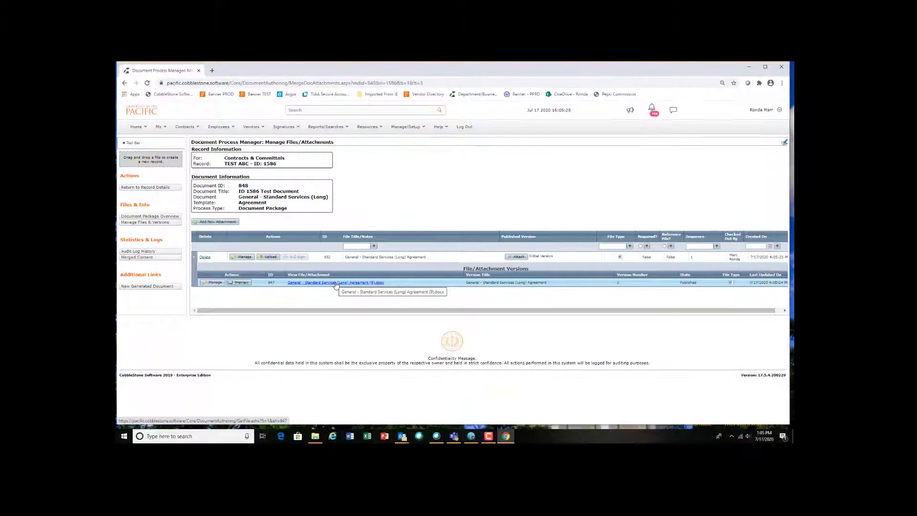
click(336, 283)
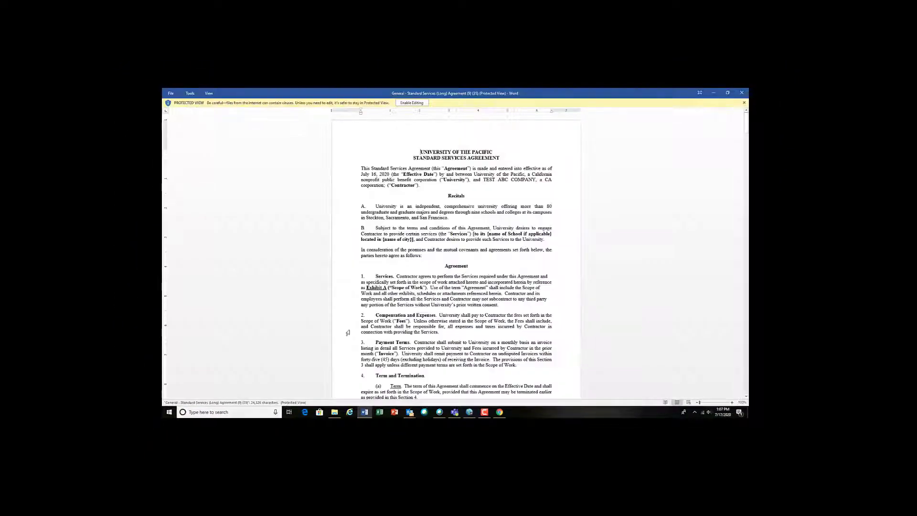
Step: Enable editing on the downloaded agreement document
click(414, 104)
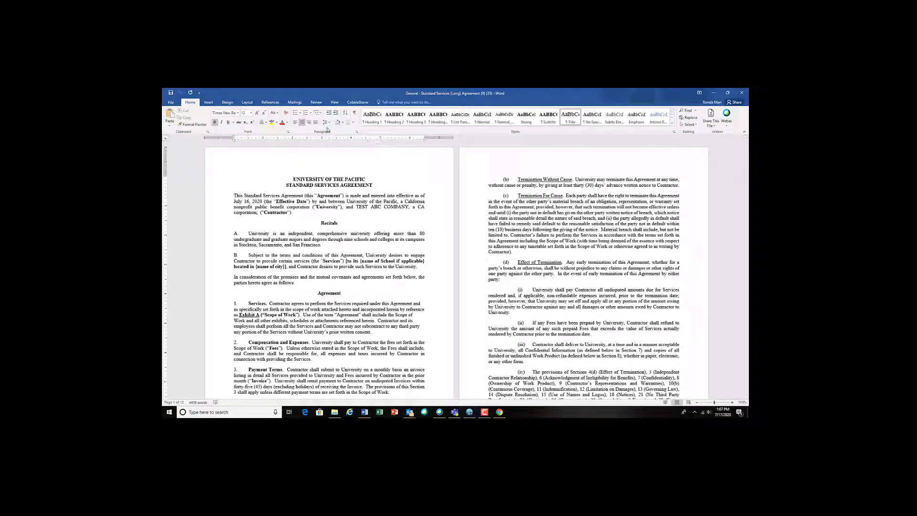
click(316, 102)
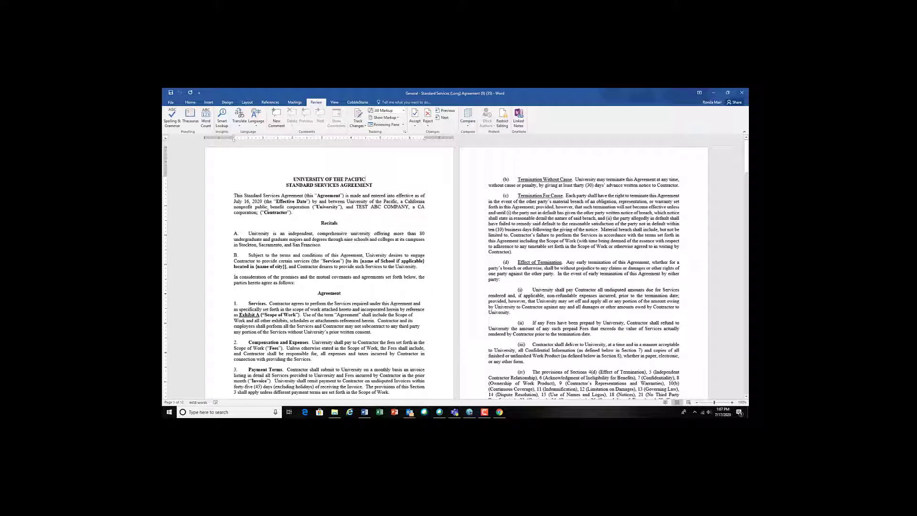
drag(262, 201, 234, 201)
click(355, 224)
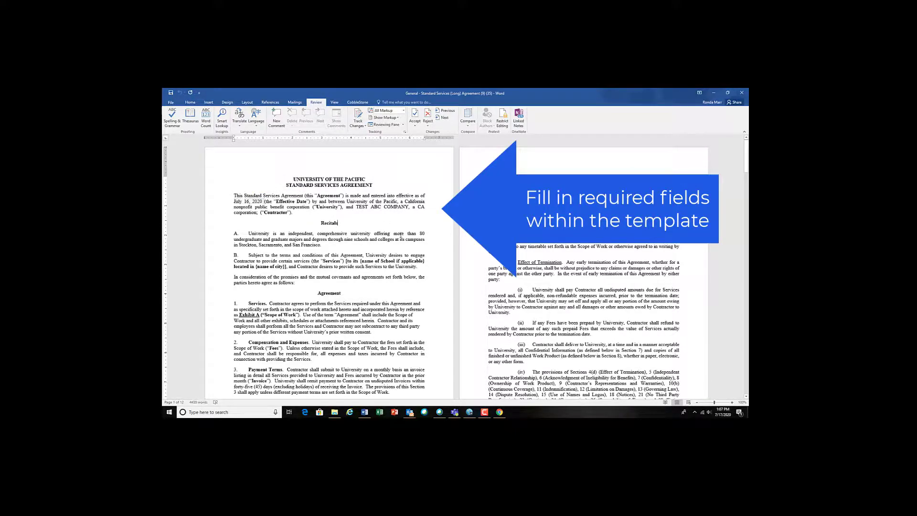
Step: Replace the school and city placeholder in Recital B with "Benerd College"
scroll(401, 235, down, 1)
scroll(402, 234, down, 2)
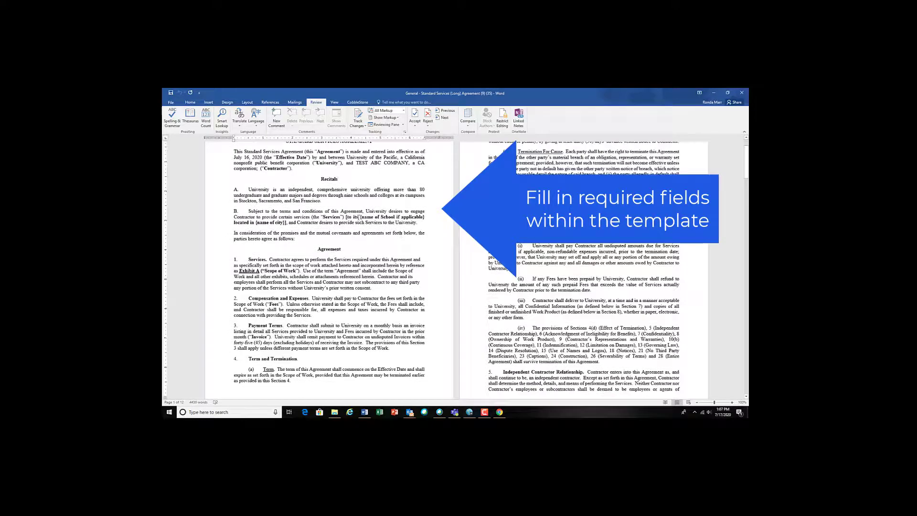
drag(345, 218, 417, 223)
click(346, 218)
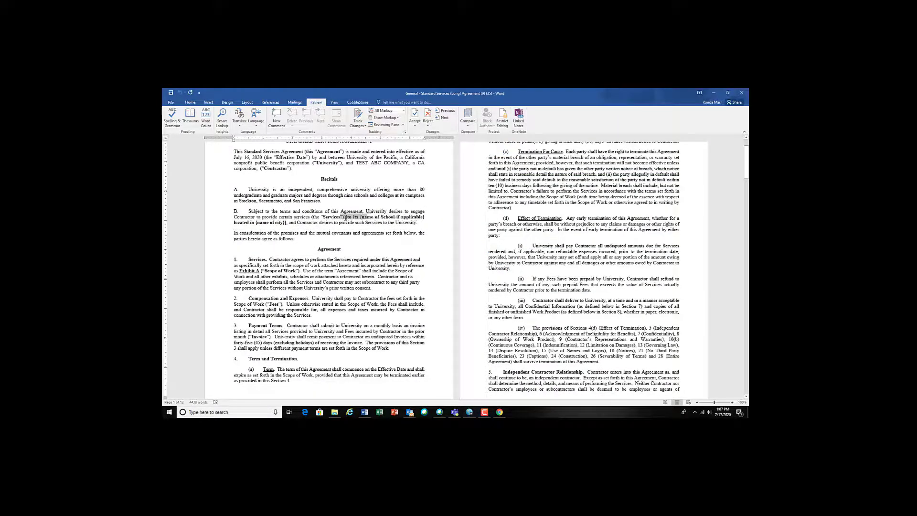
drag(345, 218, 286, 223)
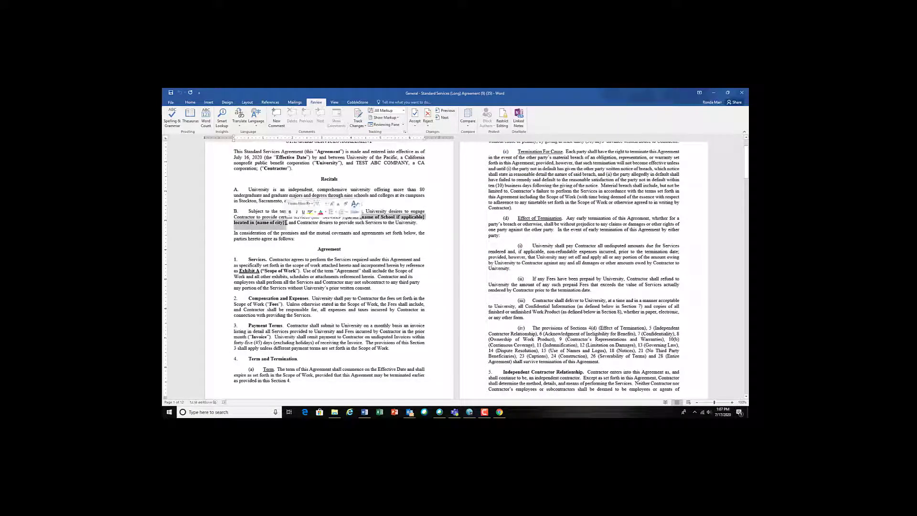
text(Benef)
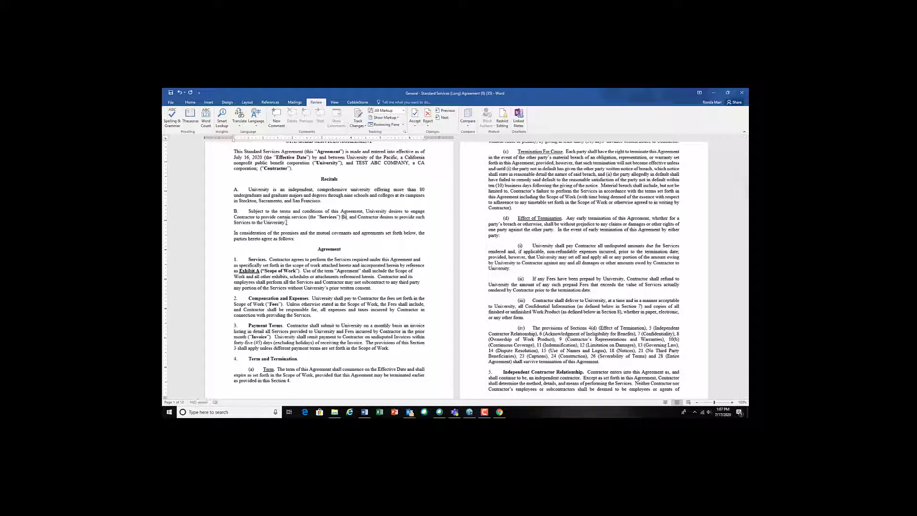
text(d College)
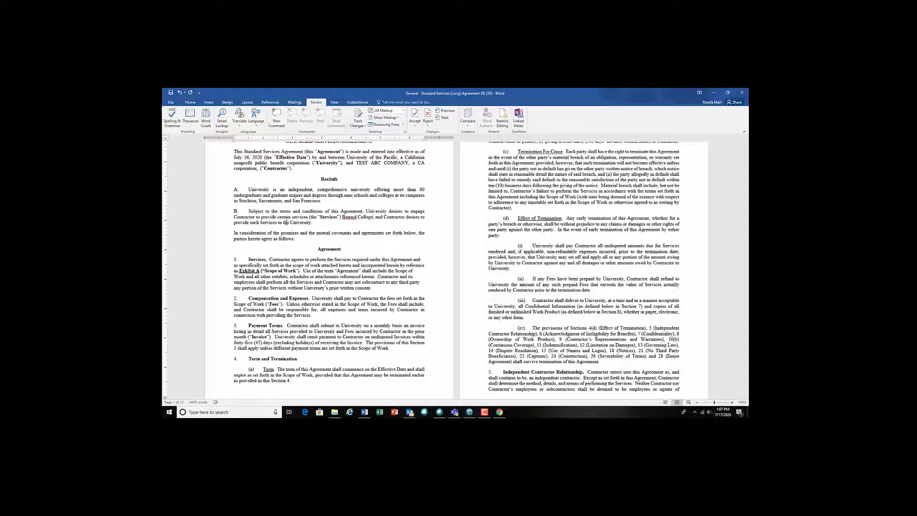
Step: Fill in the University signature block with the authorized signer's name and the title "VP Business and Finance"
drag(746, 156, 747, 303)
drag(573, 262, 547, 253)
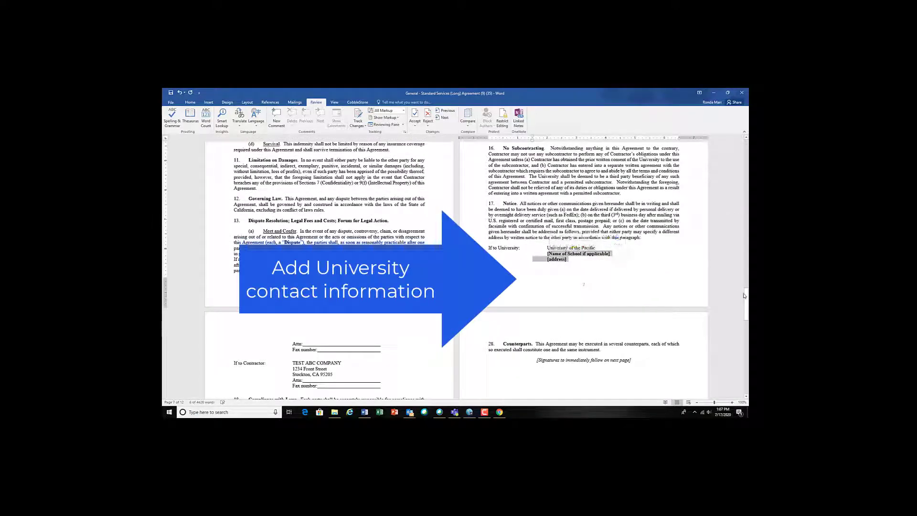
drag(744, 296, 745, 360)
click(362, 236)
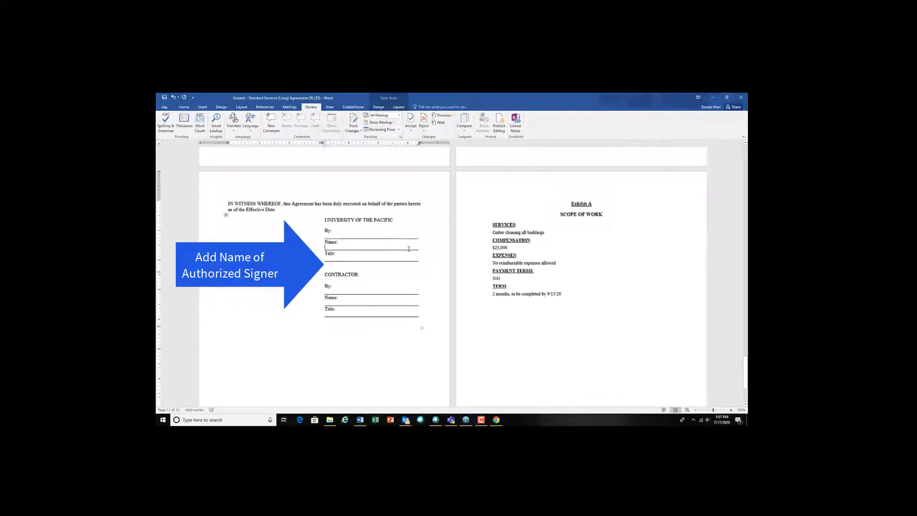
drag(409, 249, 343, 251)
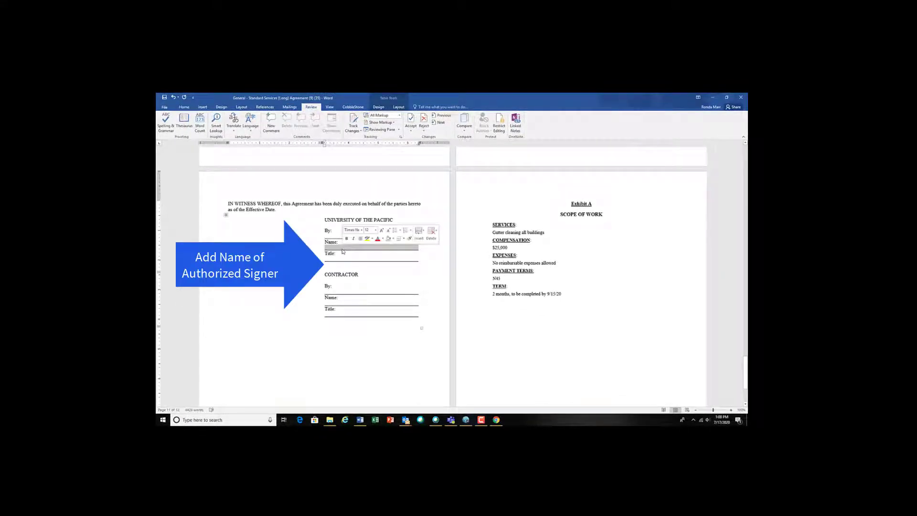
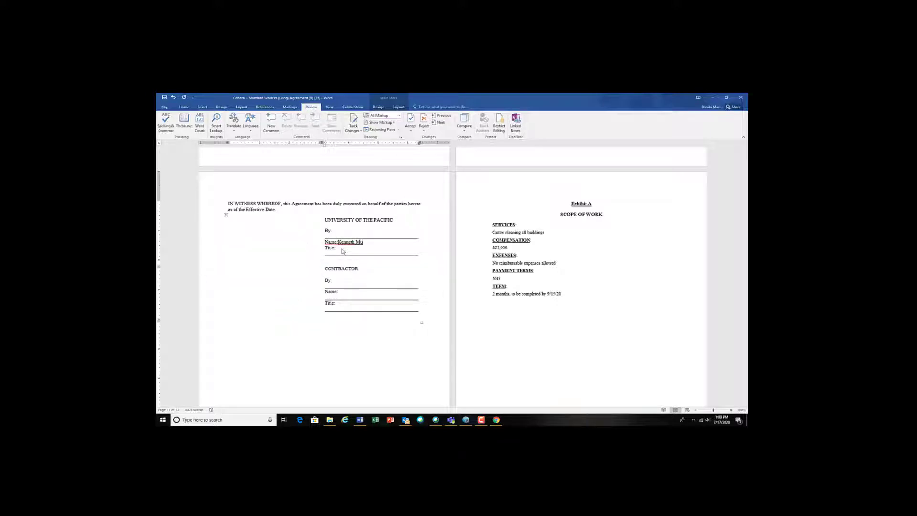
drag(403, 259, 341, 249)
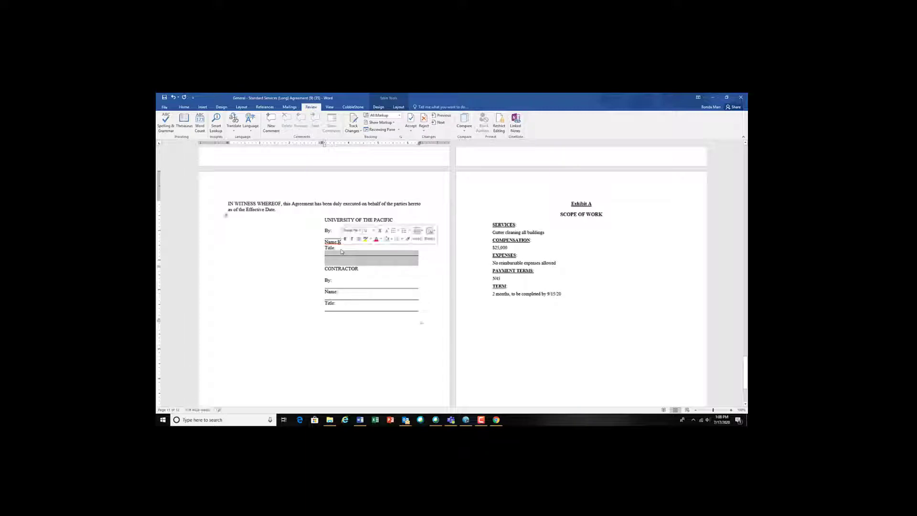
text(VP business and Finance)
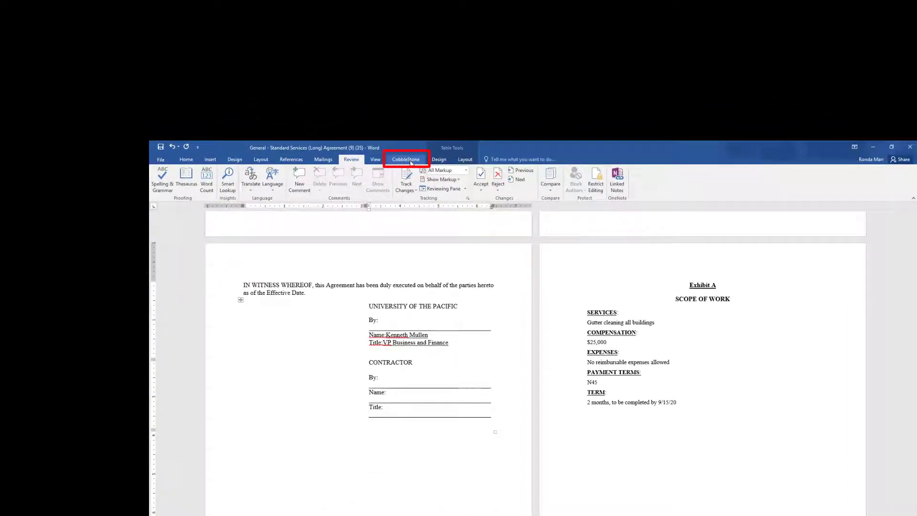
Step: Start uploading the agreement from Word to CobbleStone, saving it first and choosing to select a Contracts record
click(410, 161)
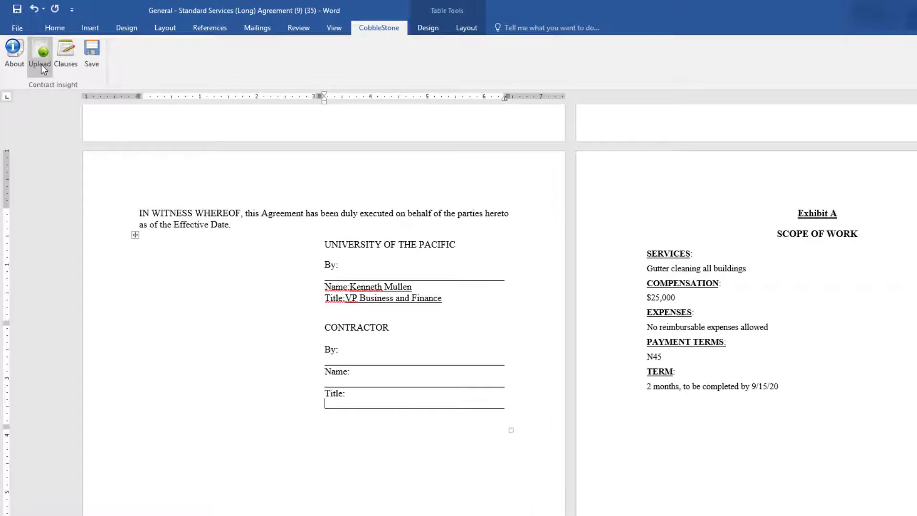
click(41, 64)
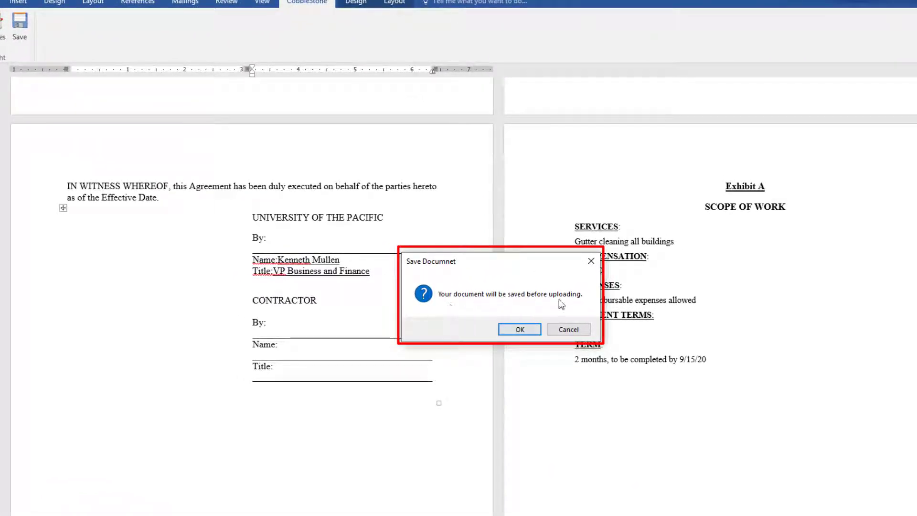
click(520, 330)
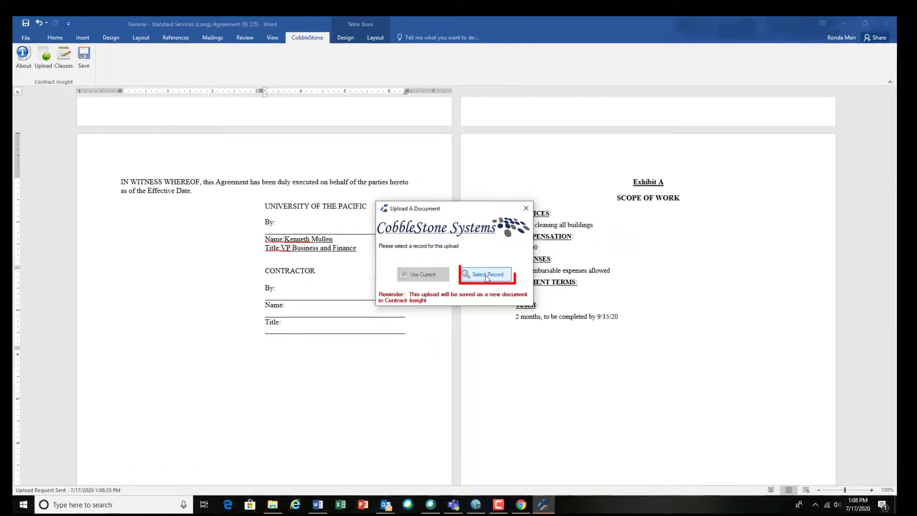
click(486, 276)
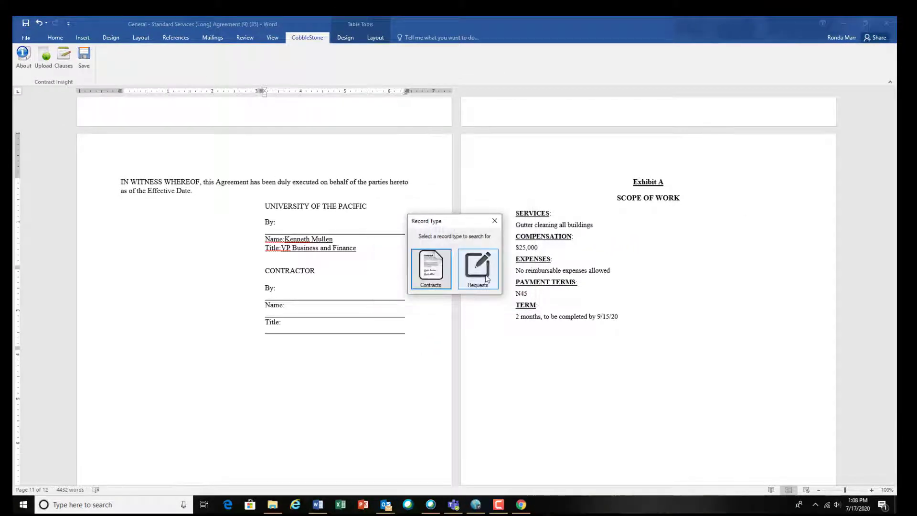
click(431, 267)
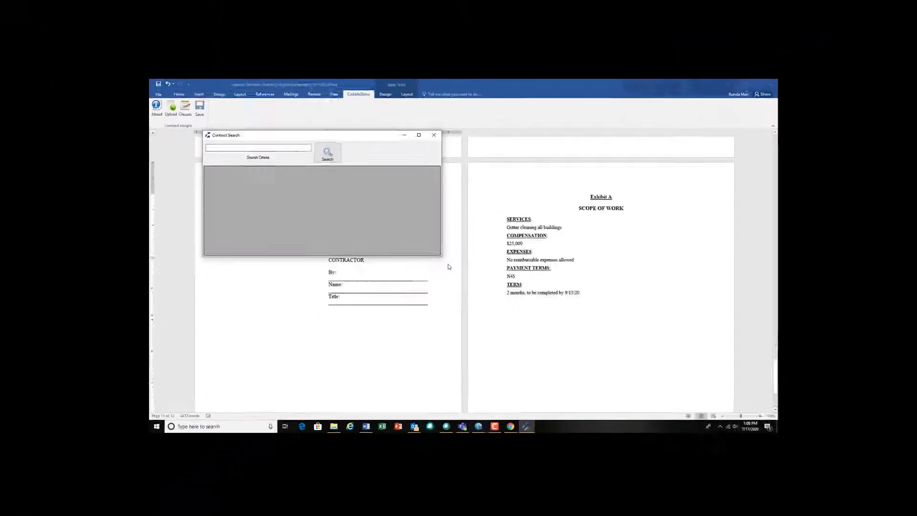
Step: Search contracts for "test" and confirm uploading the document to the TEST ABC record
click(245, 154)
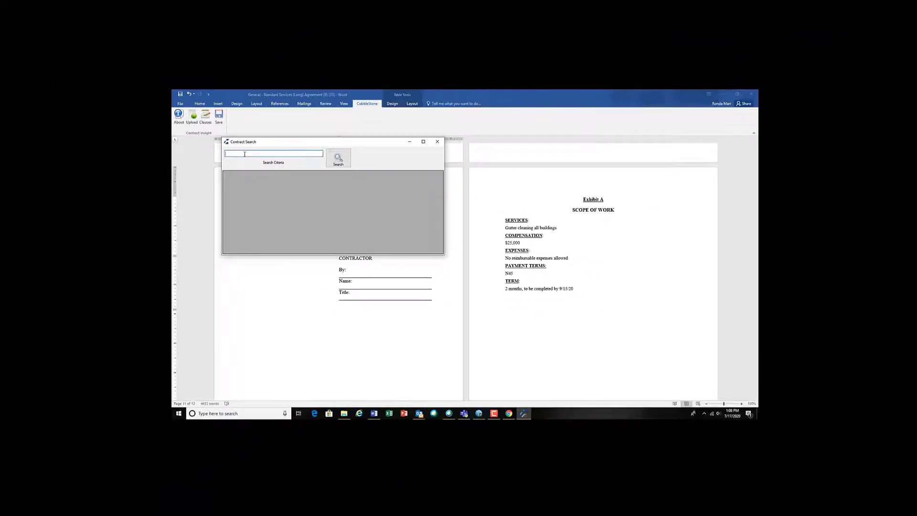
text(test)
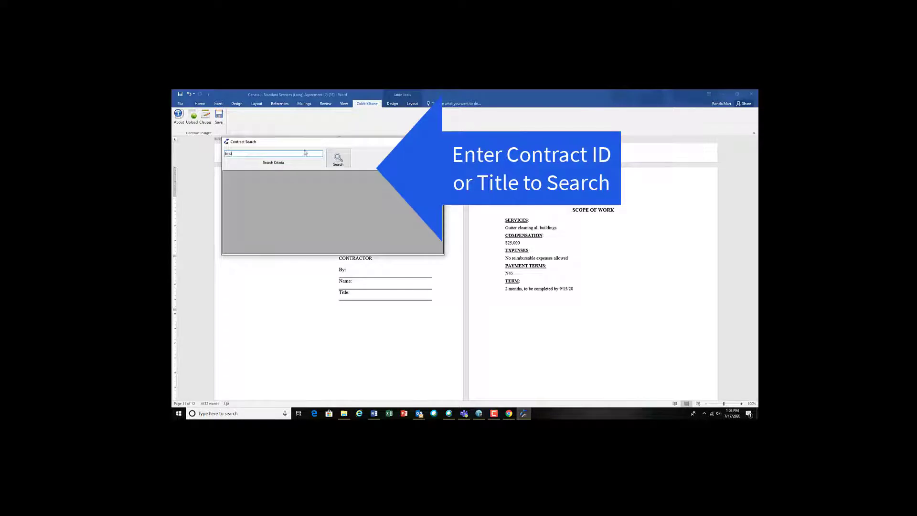
click(338, 159)
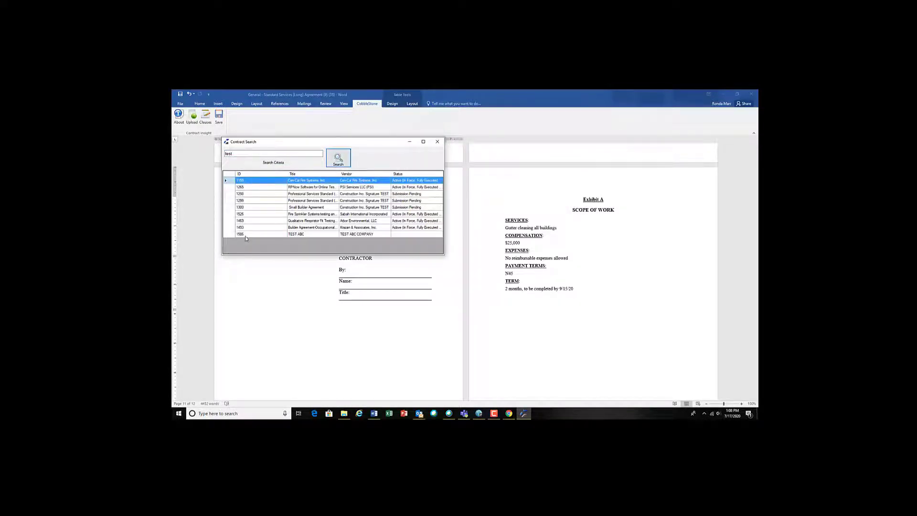
double_click(244, 234)
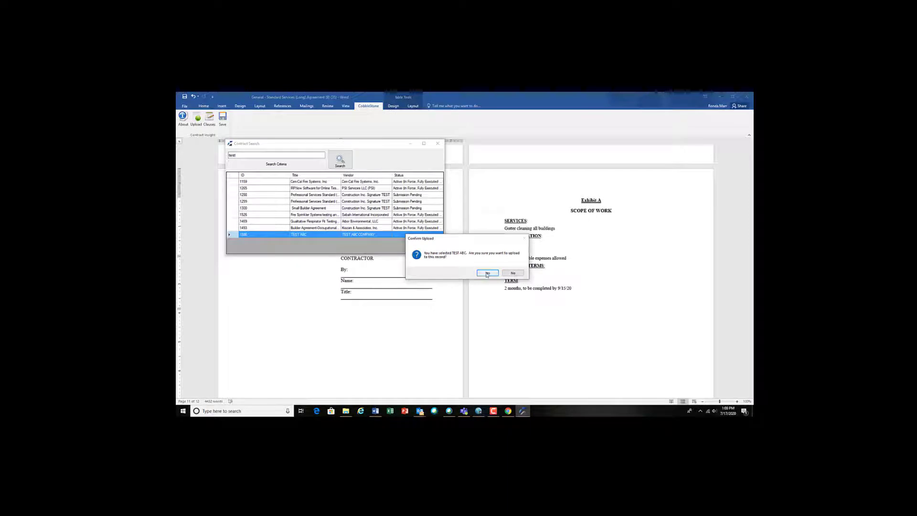
click(487, 273)
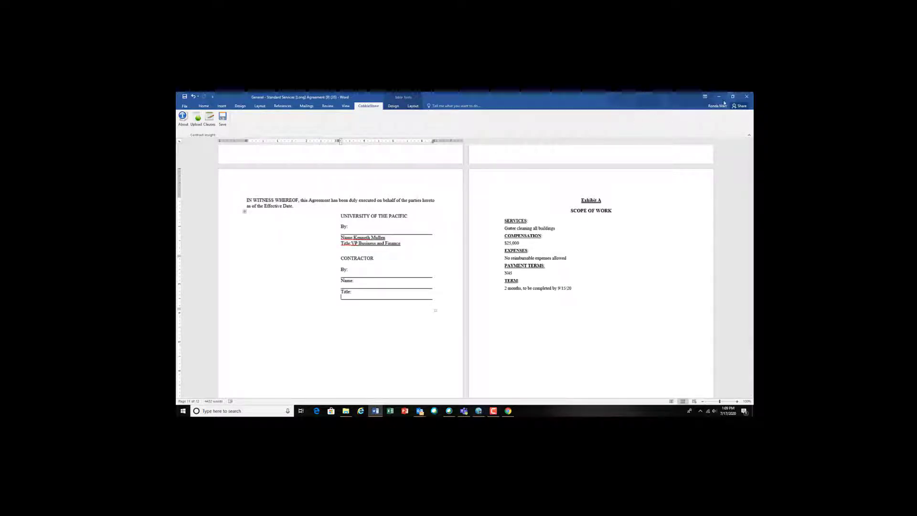
Step: Close Word and upload the edited agreement file to the document as a new version titled V2
click(742, 97)
click(745, 96)
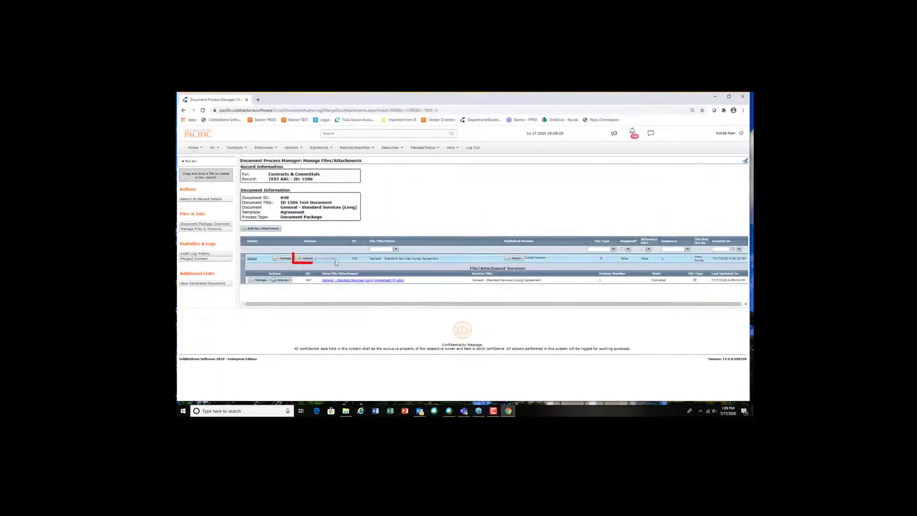
click(306, 258)
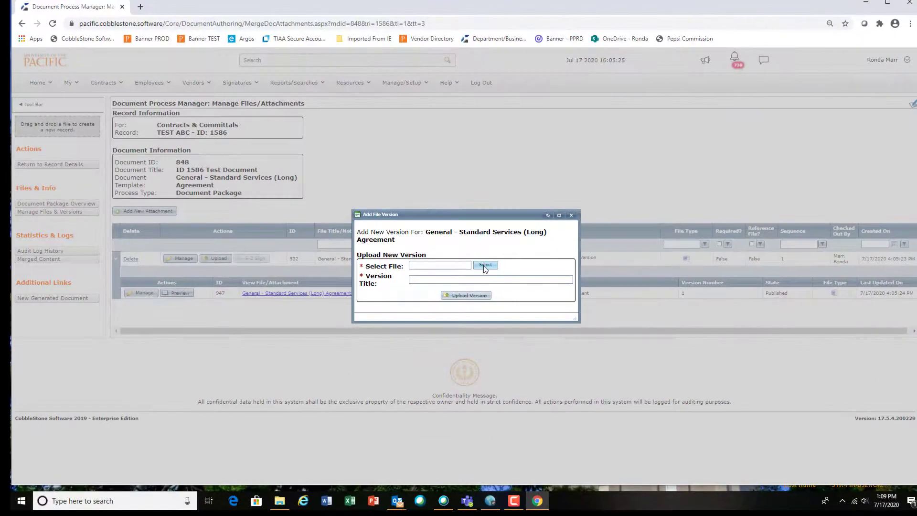
click(485, 266)
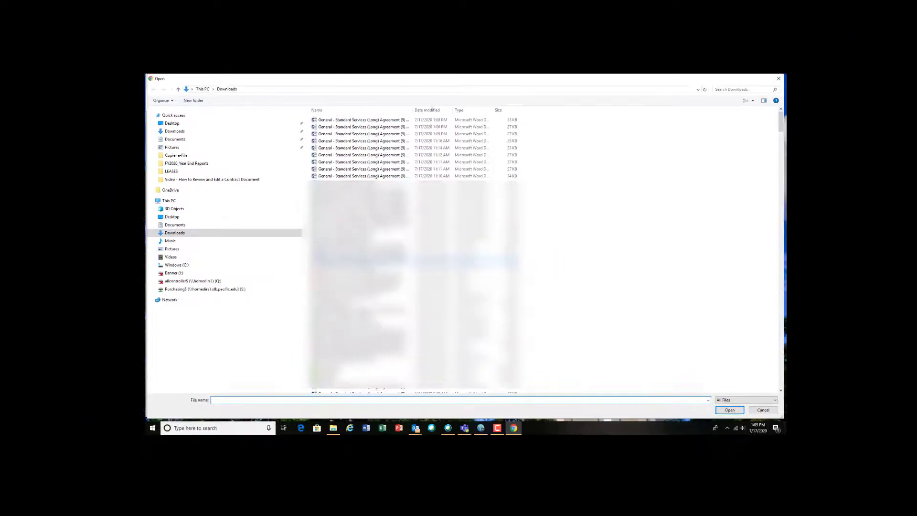
click(379, 122)
double_click(380, 120)
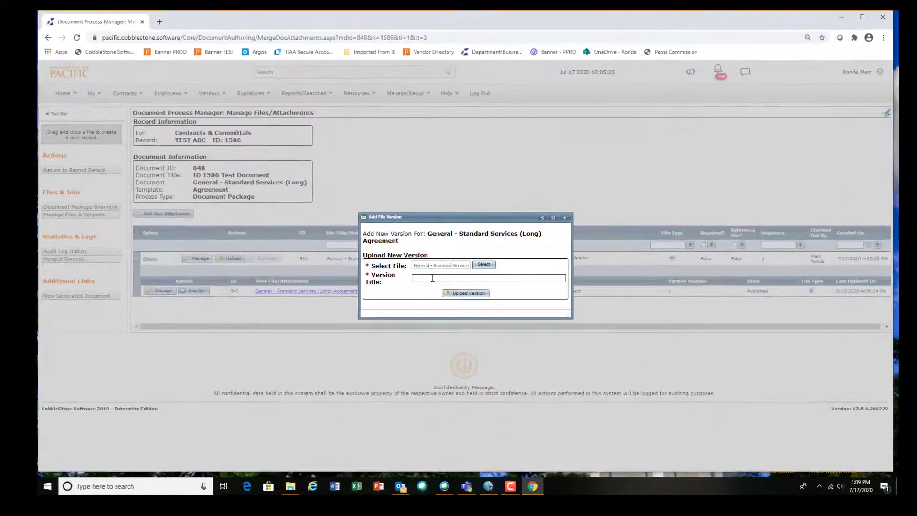
click(432, 278)
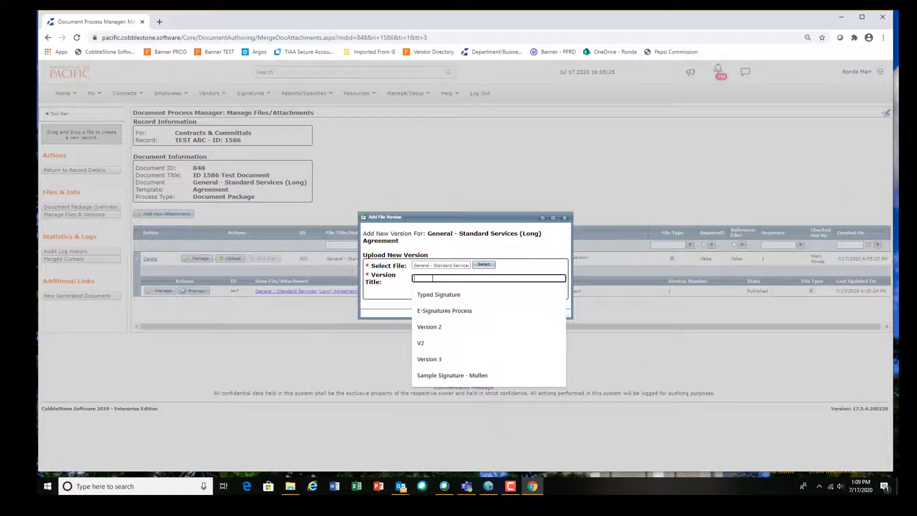
text(V2)
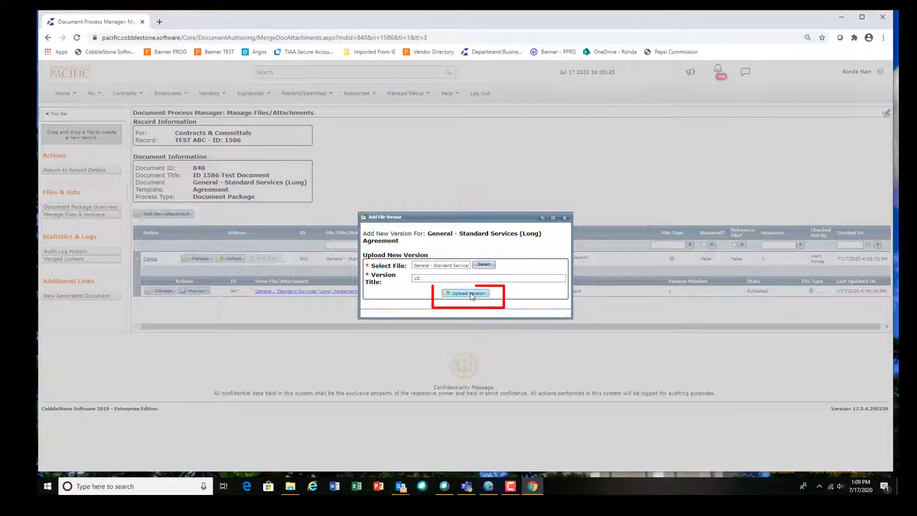
click(470, 295)
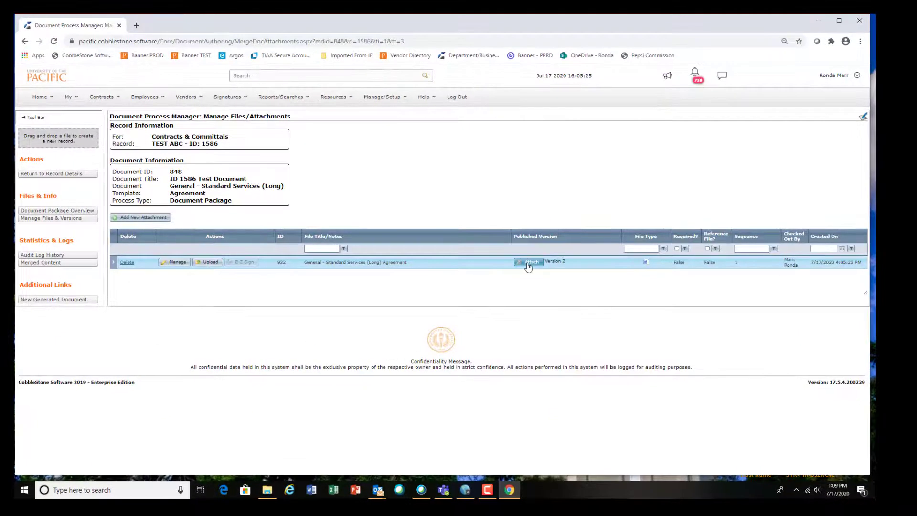
Step: Auto-attach the published V2 version to the contract record and close the confirmation
click(521, 258)
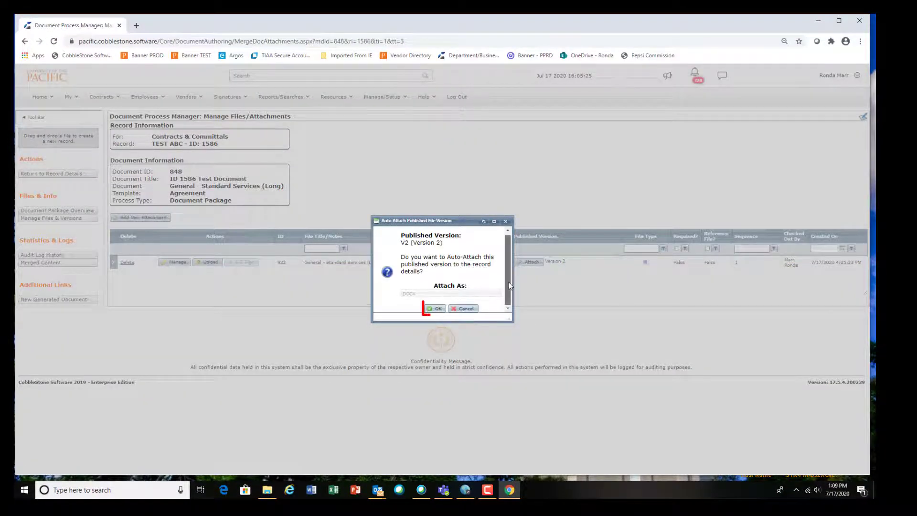
click(433, 306)
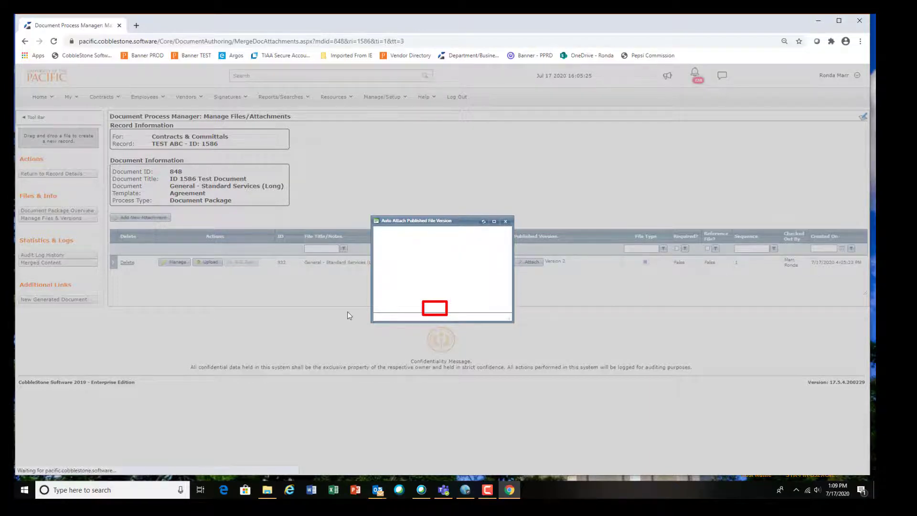
click(505, 223)
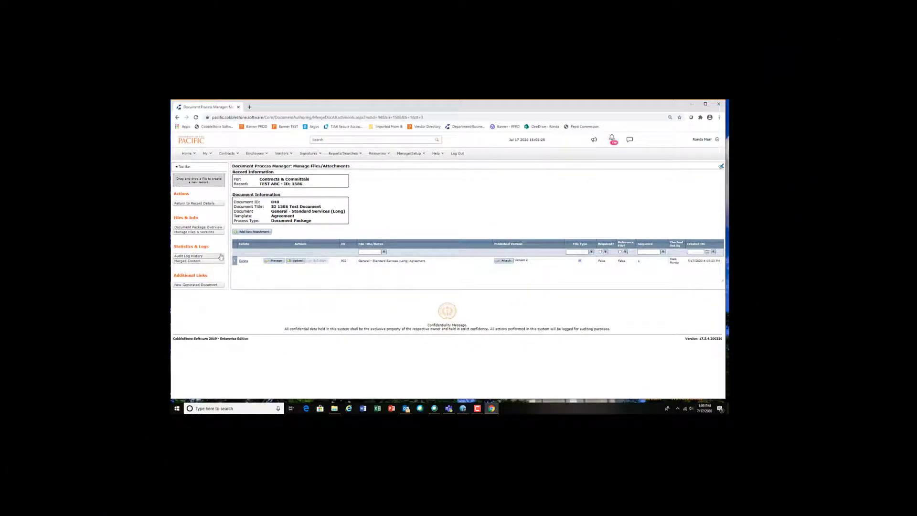
Step: Return to the contract record, approve the Initiate Contract Document task, and close the browser
click(200, 204)
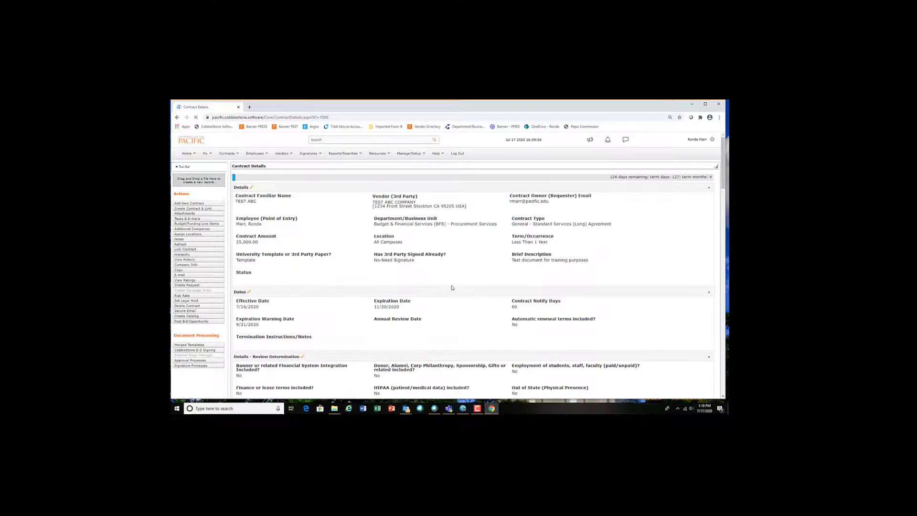
scroll(452, 289, down, 6)
scroll(451, 288, down, 1)
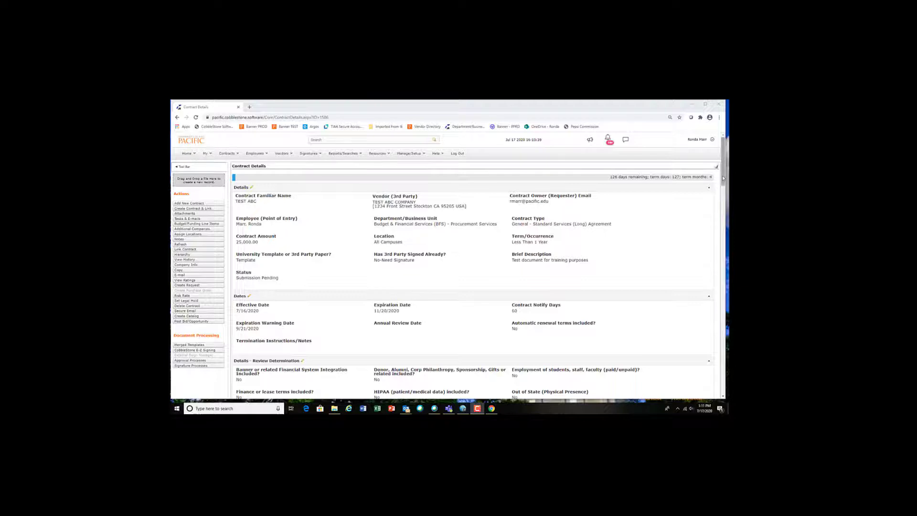
drag(723, 178, 693, 289)
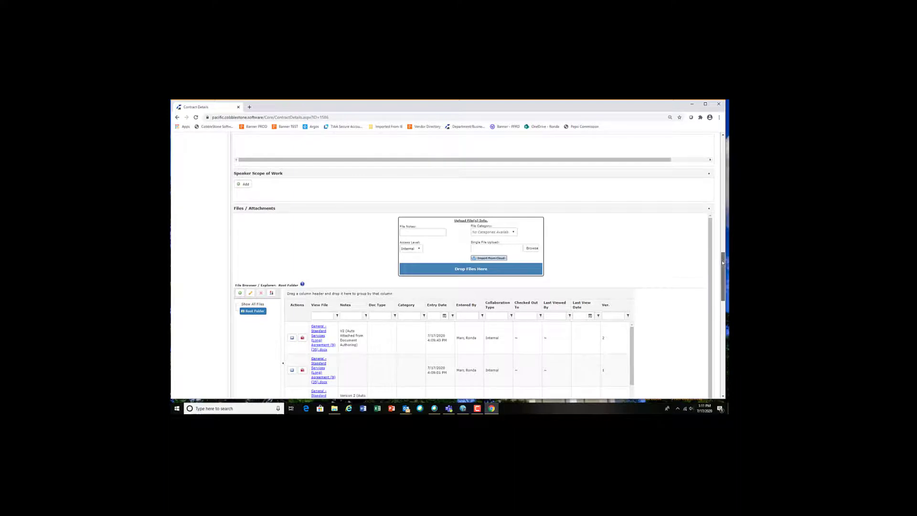
drag(723, 263, 729, 323)
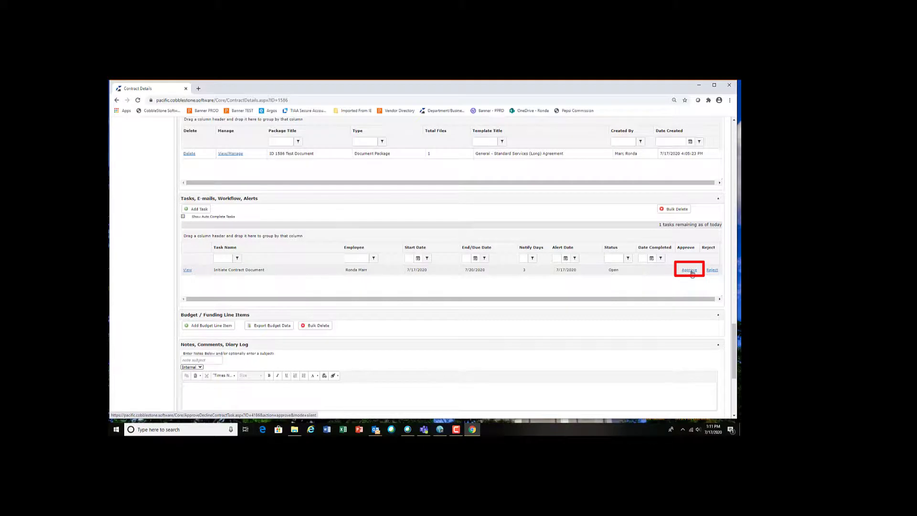
click(692, 271)
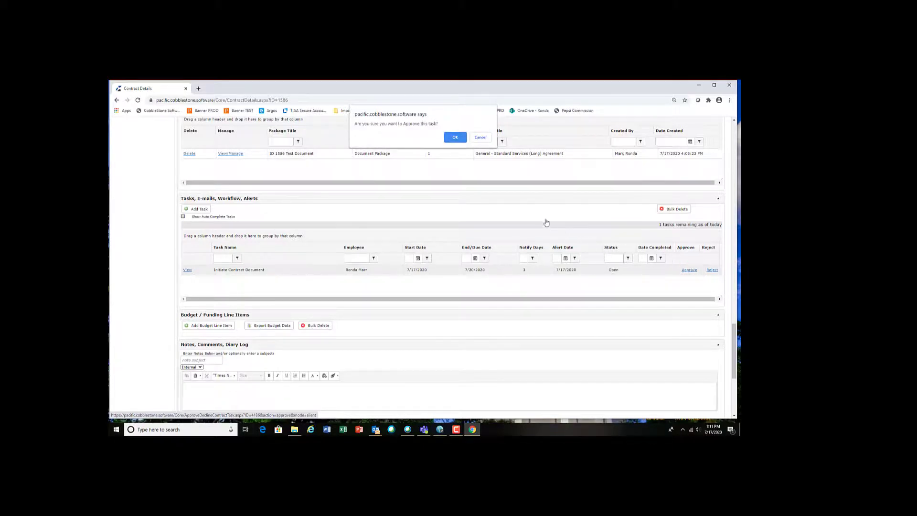
click(454, 140)
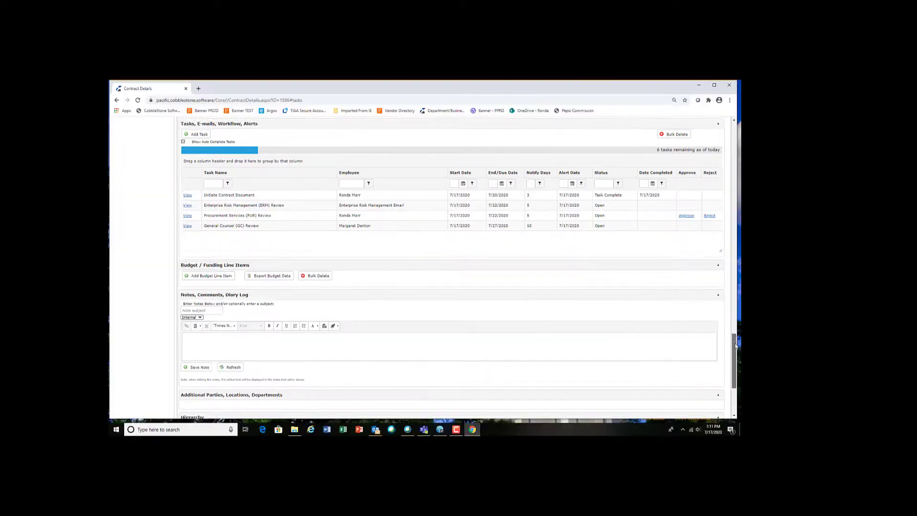
drag(734, 340, 738, 123)
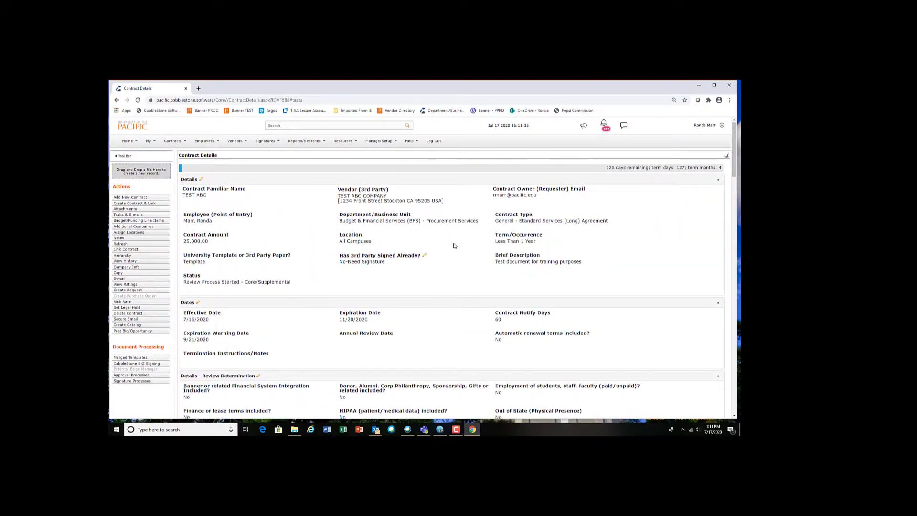
click(730, 86)
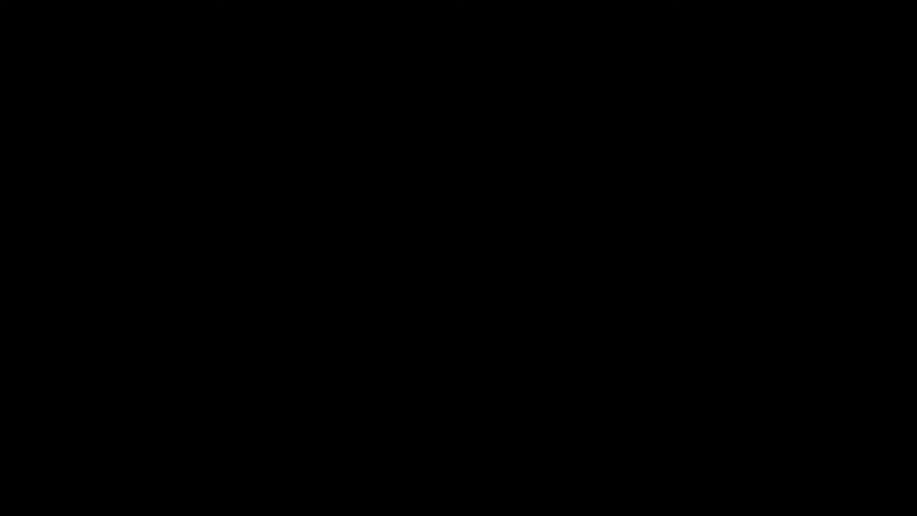